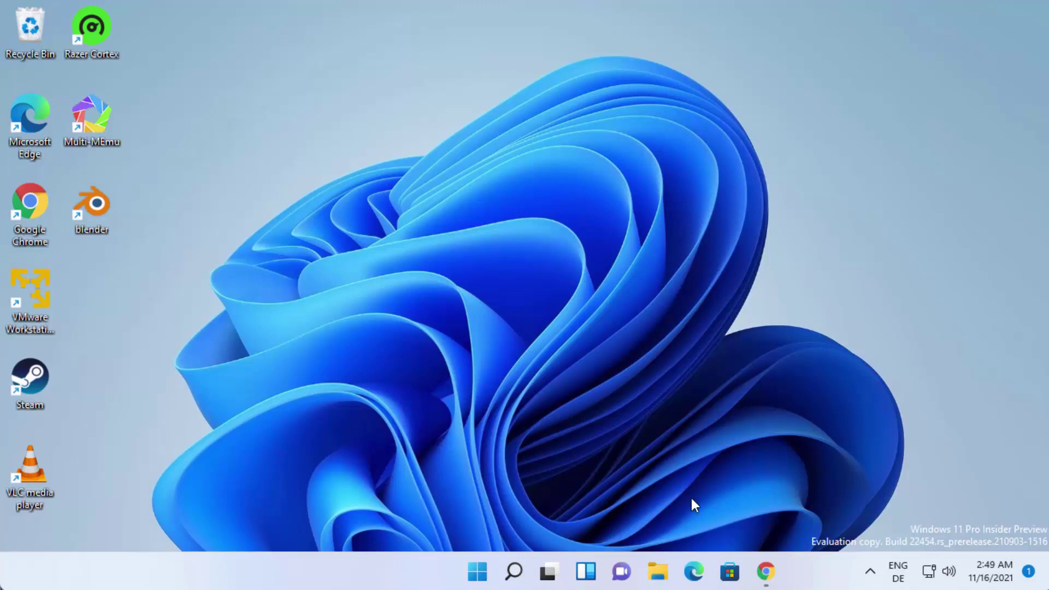
Restore Chrome showing the Google results for 'shotcut video editor'
left_click(768, 574)
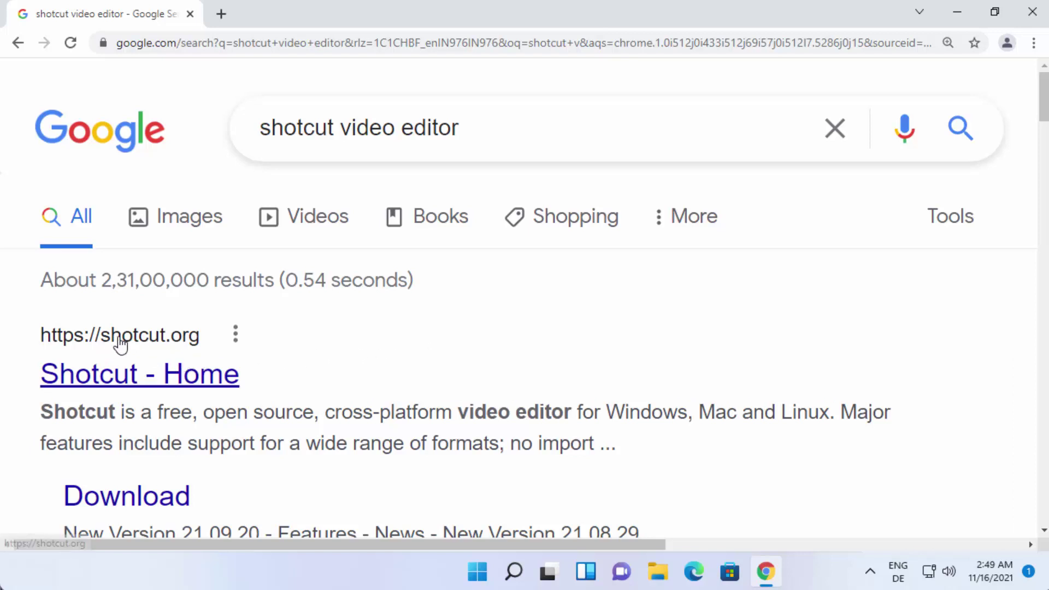
Open the 'Shotcut - Home' result at shotcut.org and head to its Download page
left_click(159, 382)
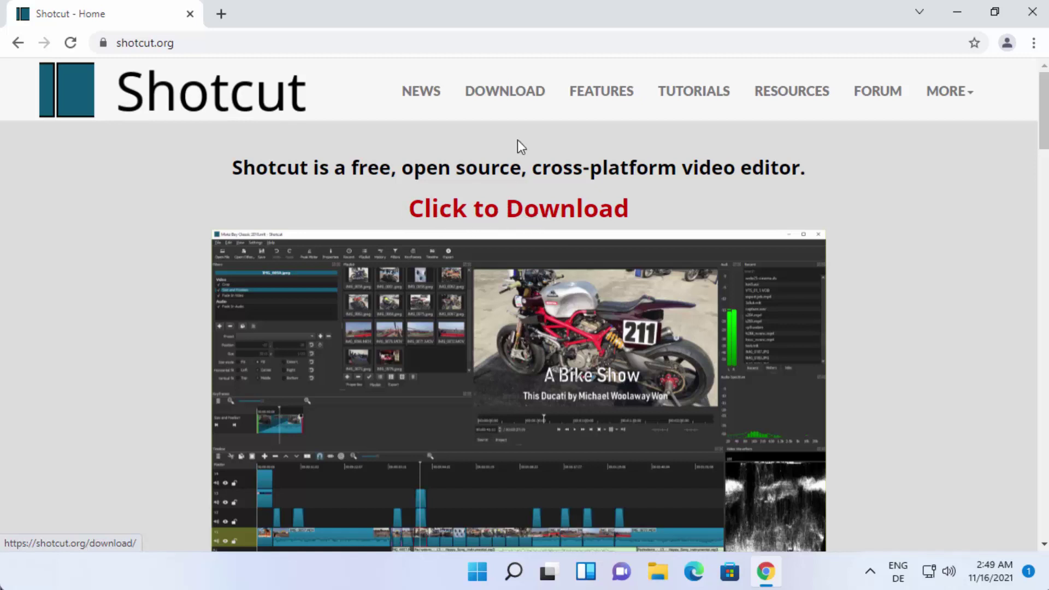
left_click(507, 98)
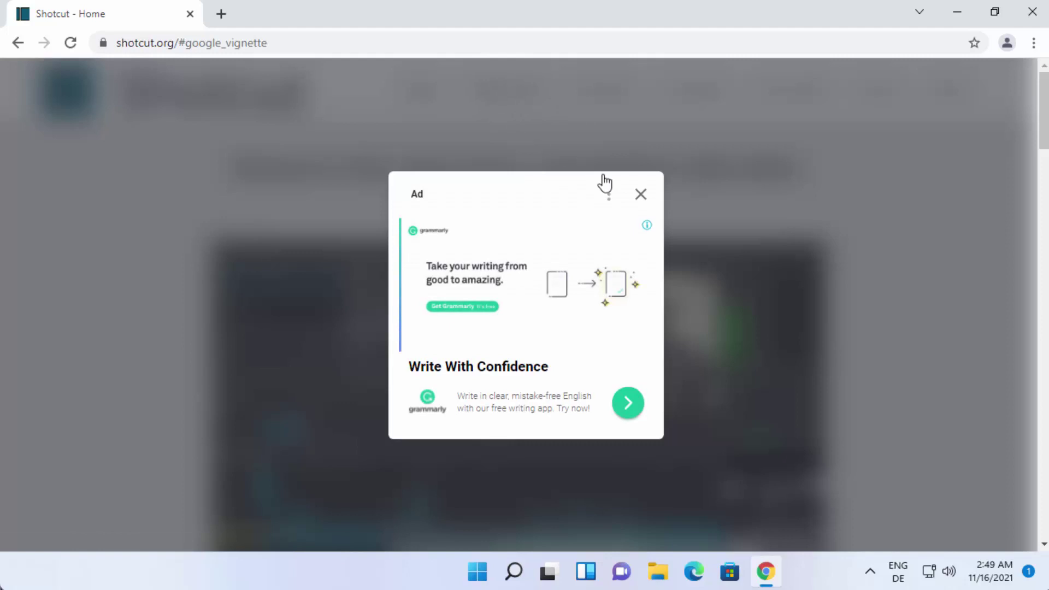
Download the Shotcut 21.10.31 Windows installer via the GitHub link, launch it, and minimize Chrome
left_click(638, 192)
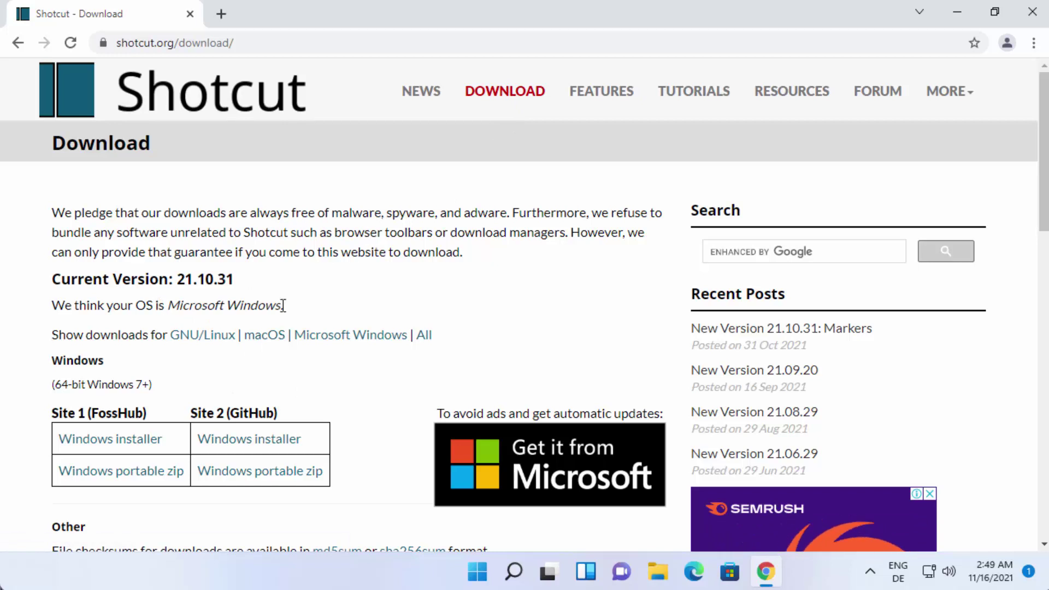
scroll(353, 300, "down", 1)
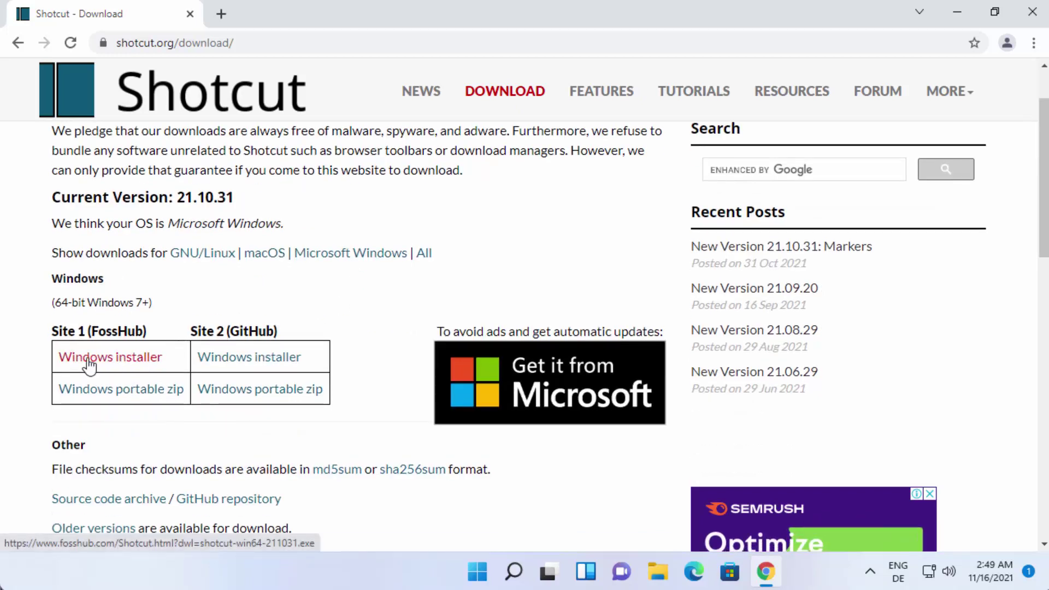
left_click(141, 362)
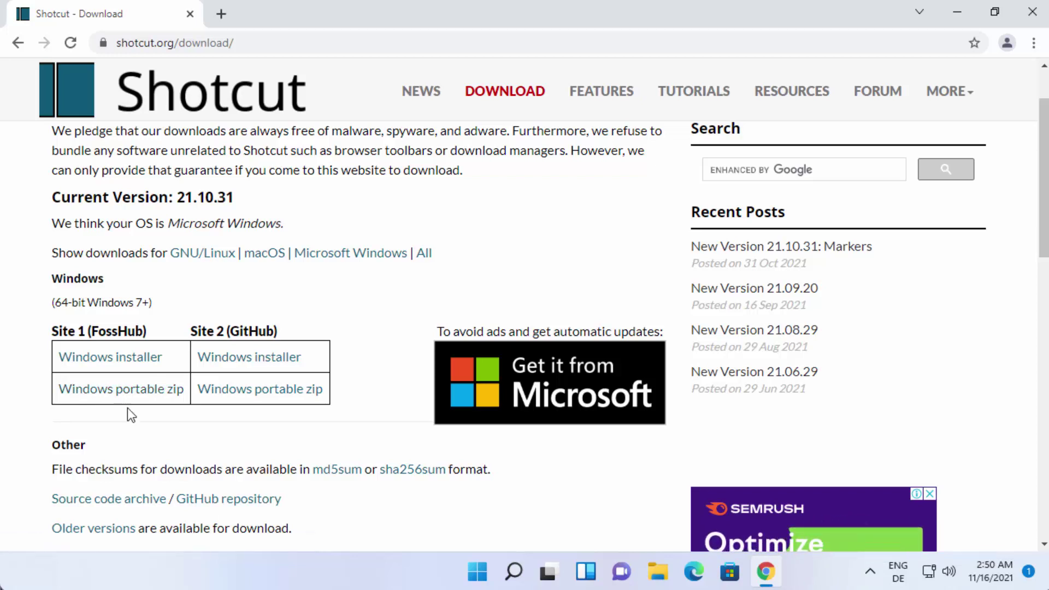
left_click(251, 365)
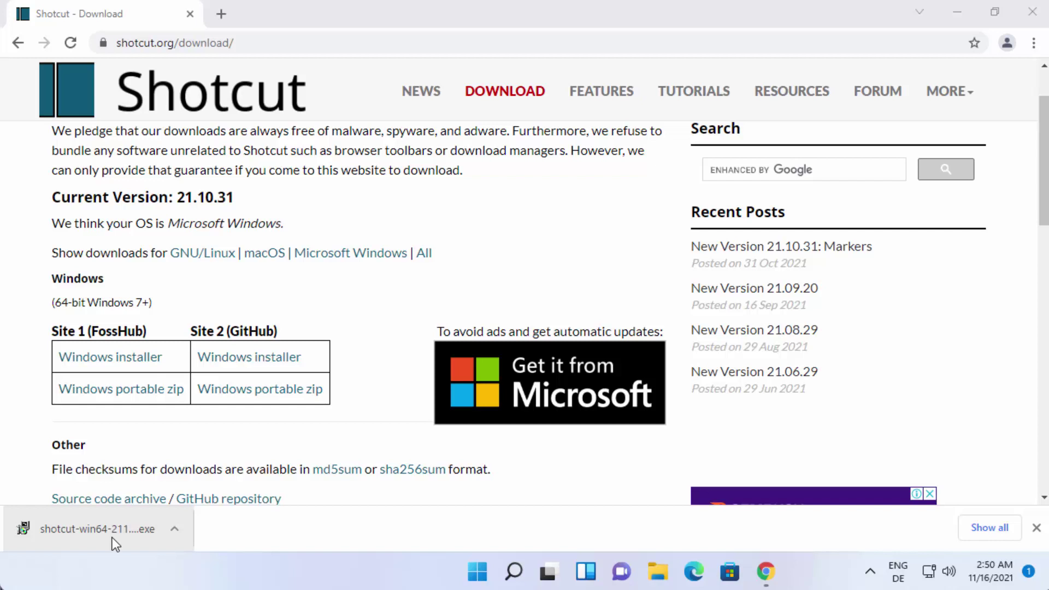
left_click(116, 544)
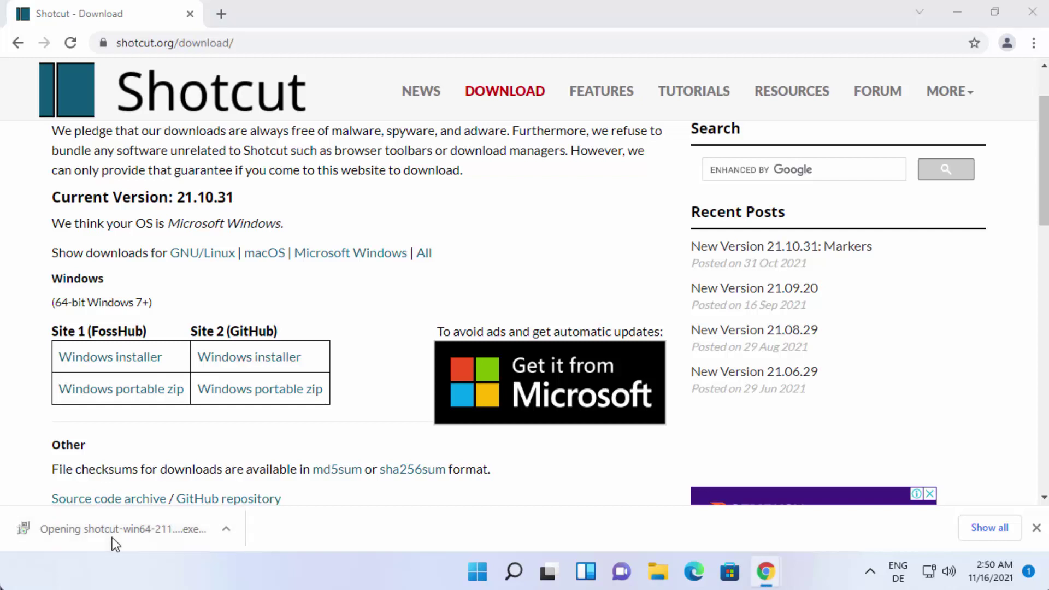
left_click(960, 15)
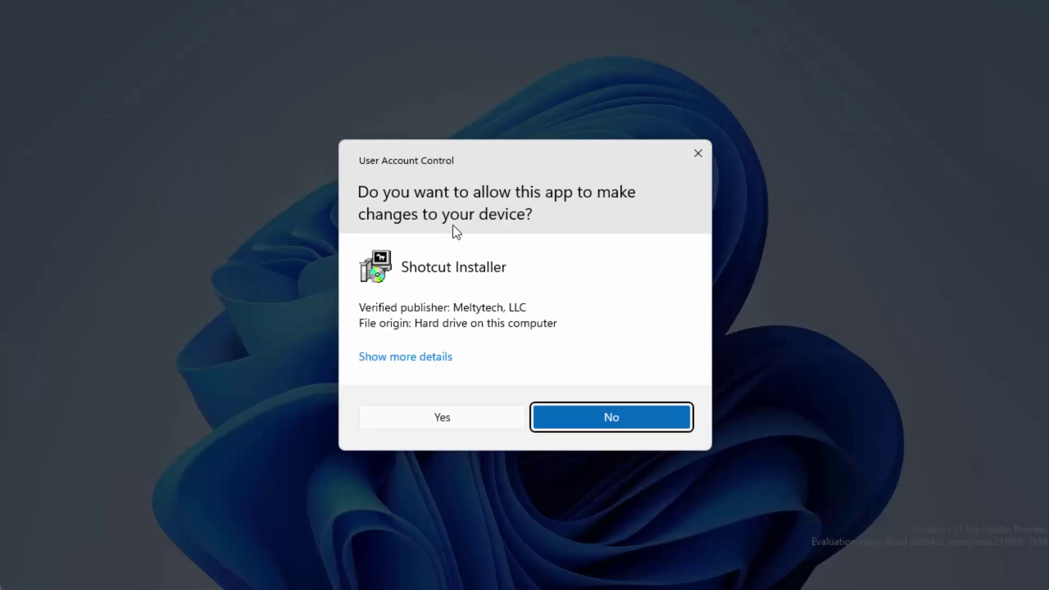
Let the Shotcut Installer run and accept the GPL licence agreement
left_click(432, 419)
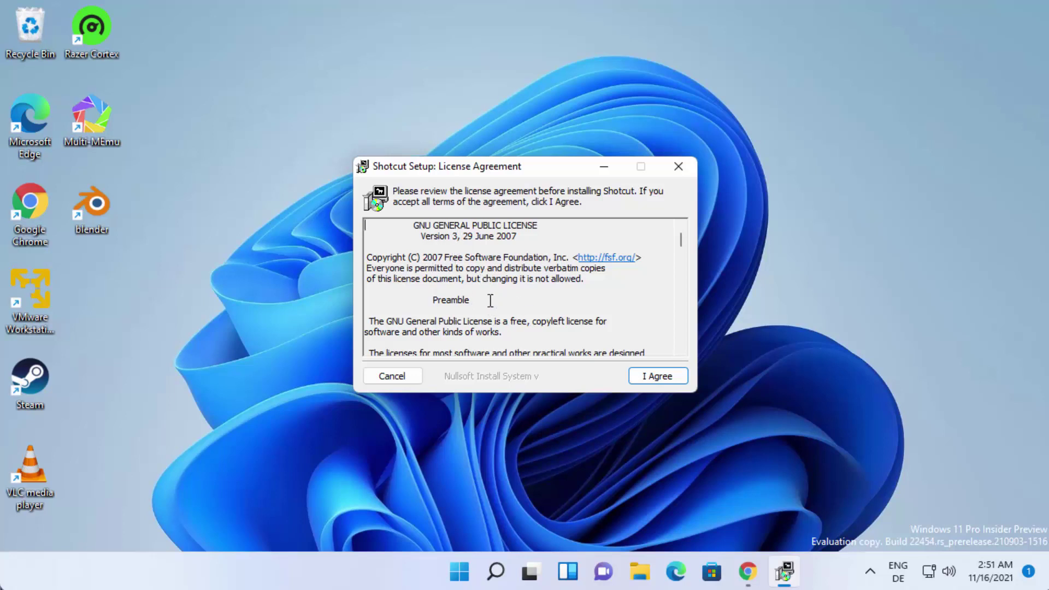
left_click_drag(681, 242, 677, 335)
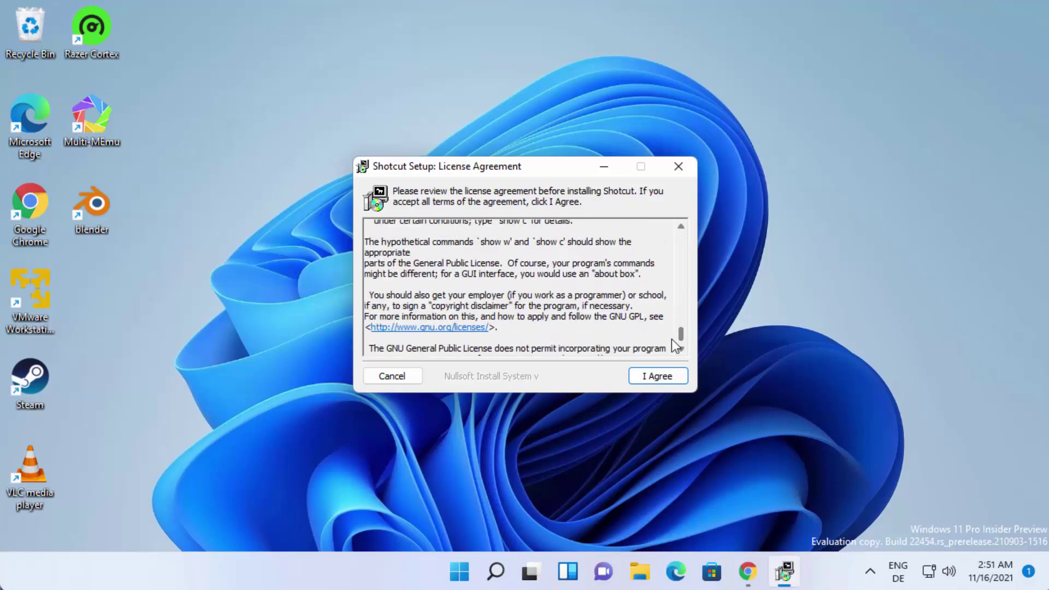
left_click(651, 377)
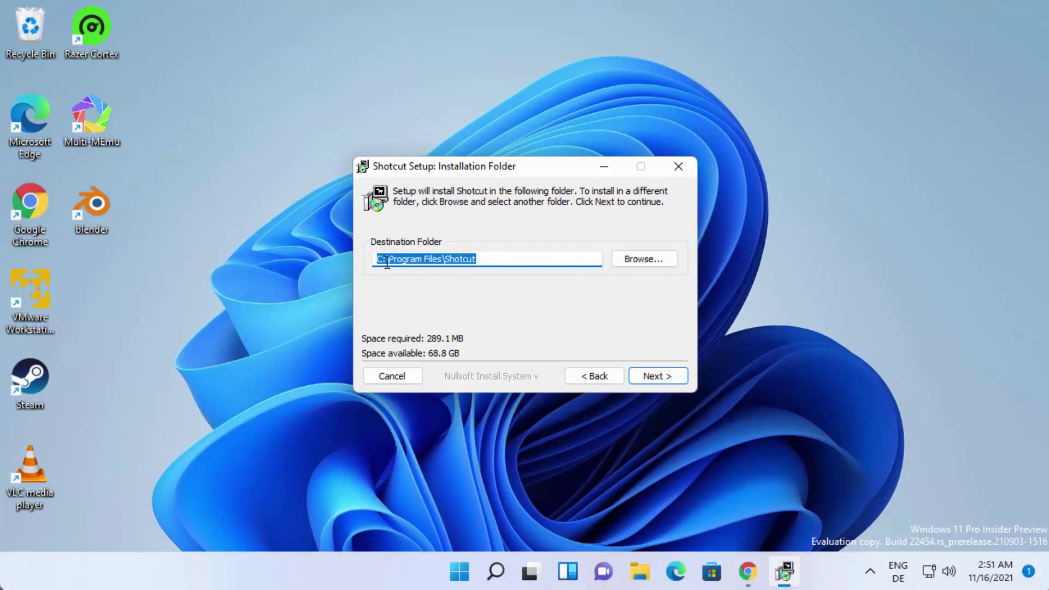
Keep C:\Program Files\Shotcut as the installation folder and continue
left_click(639, 261)
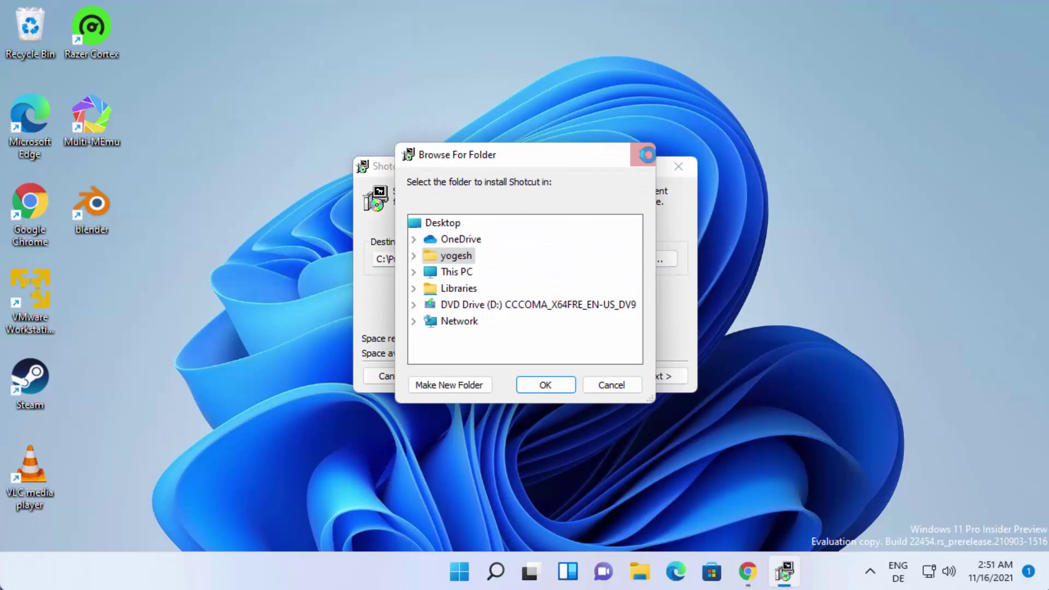
left_click(643, 154)
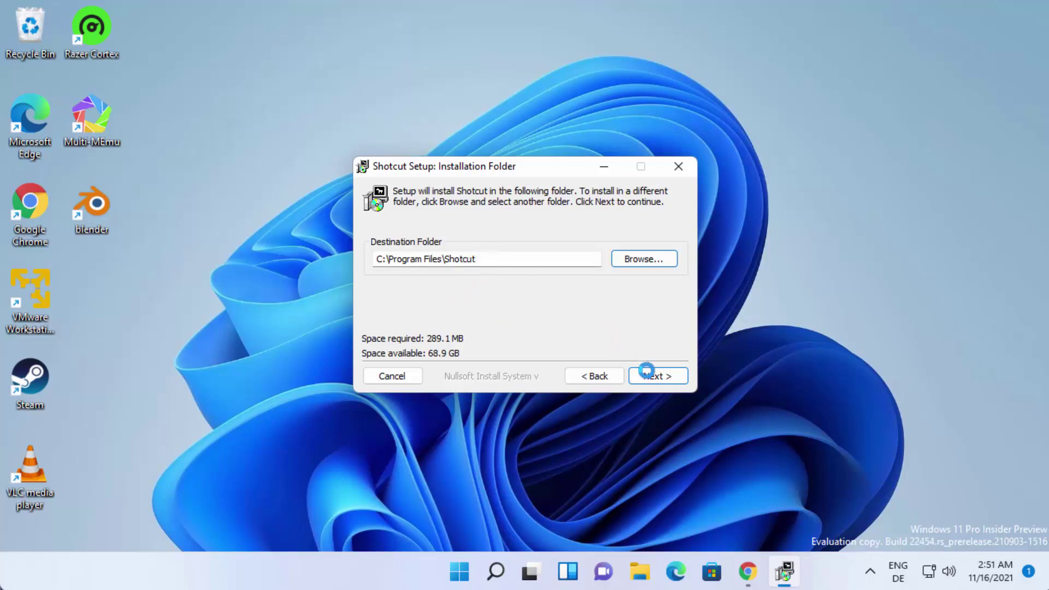
left_click(651, 376)
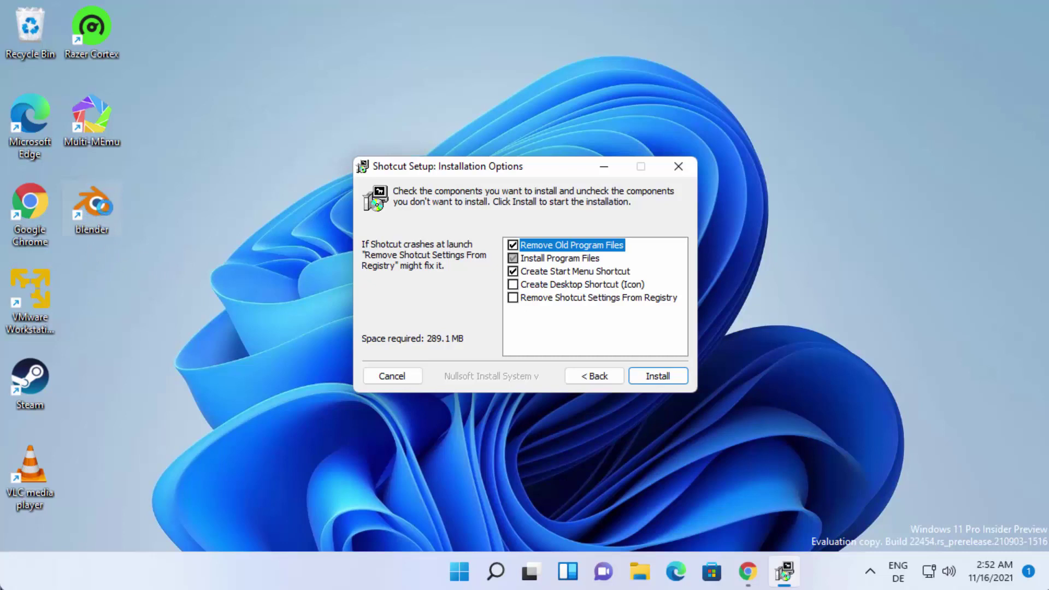
Install Shotcut with a desktop shortcut, showing the detailed installation log
left_click(514, 281)
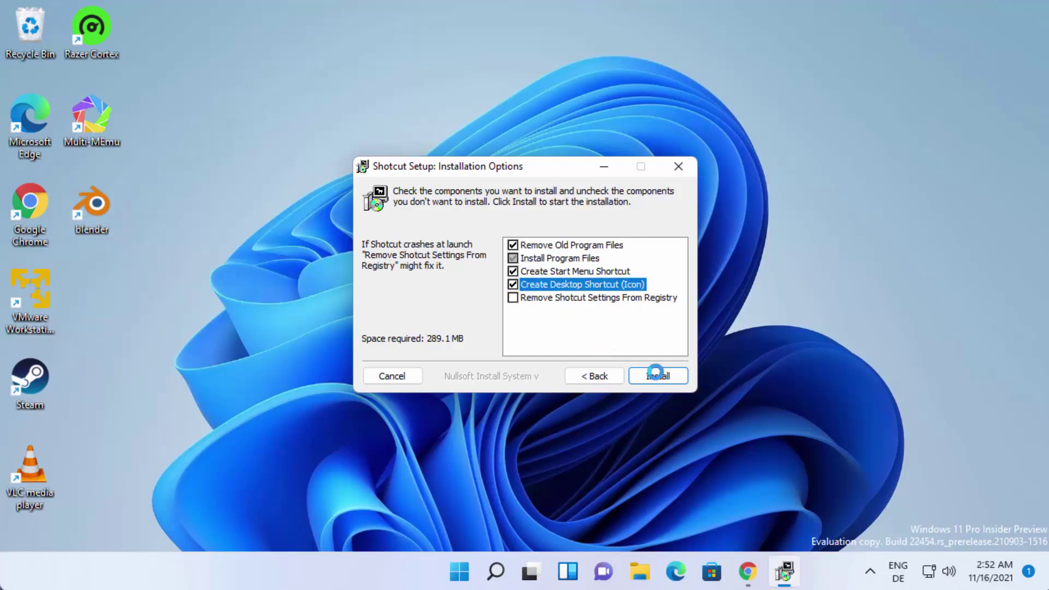
left_click(659, 375)
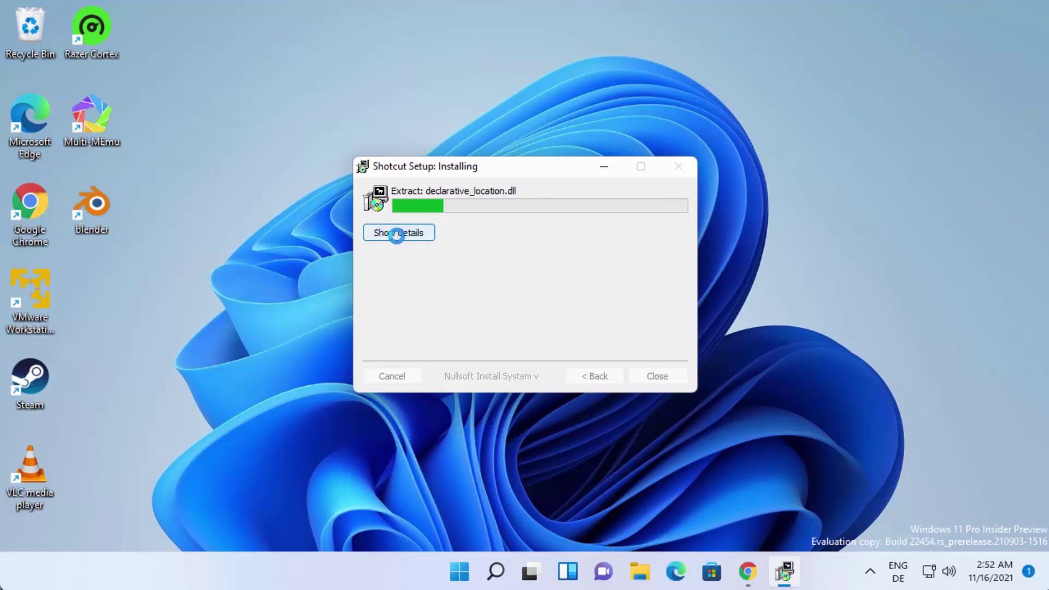
left_click(396, 234)
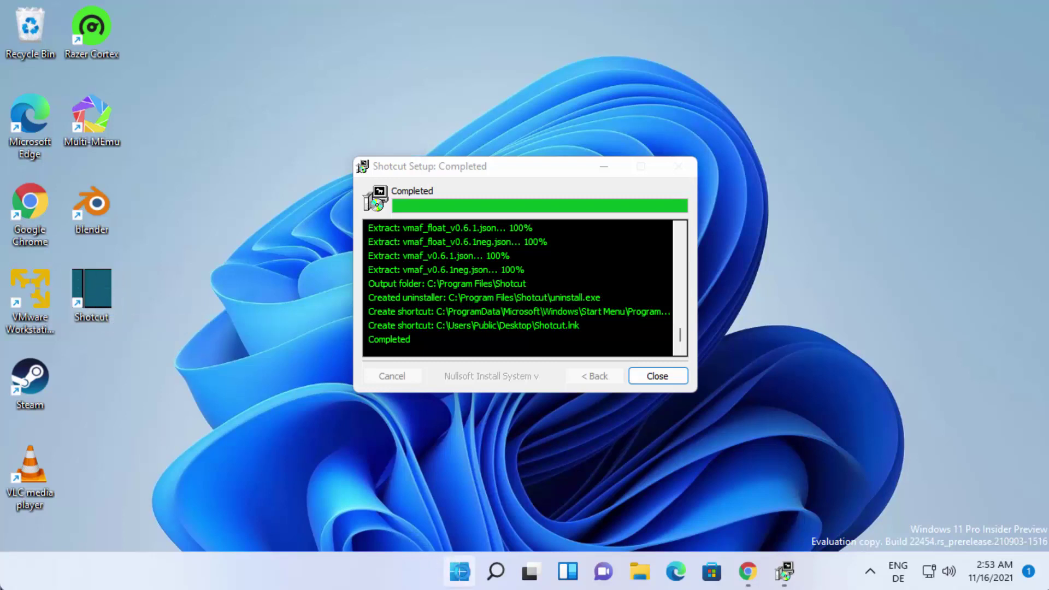
Check the Start menu for Shotcut, then close the finished setup window
left_click(460, 572)
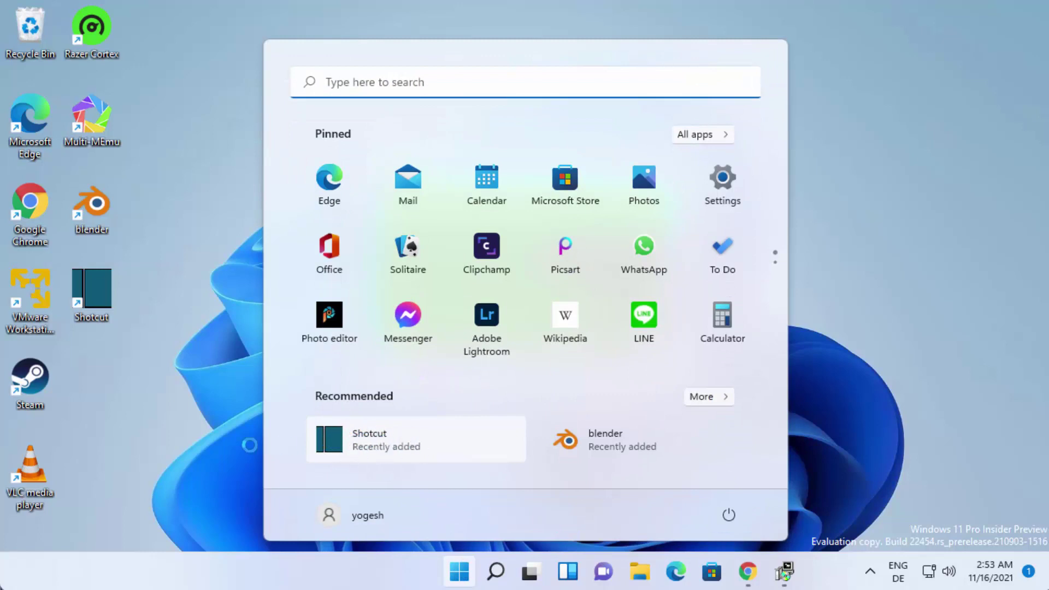
left_click(385, 448)
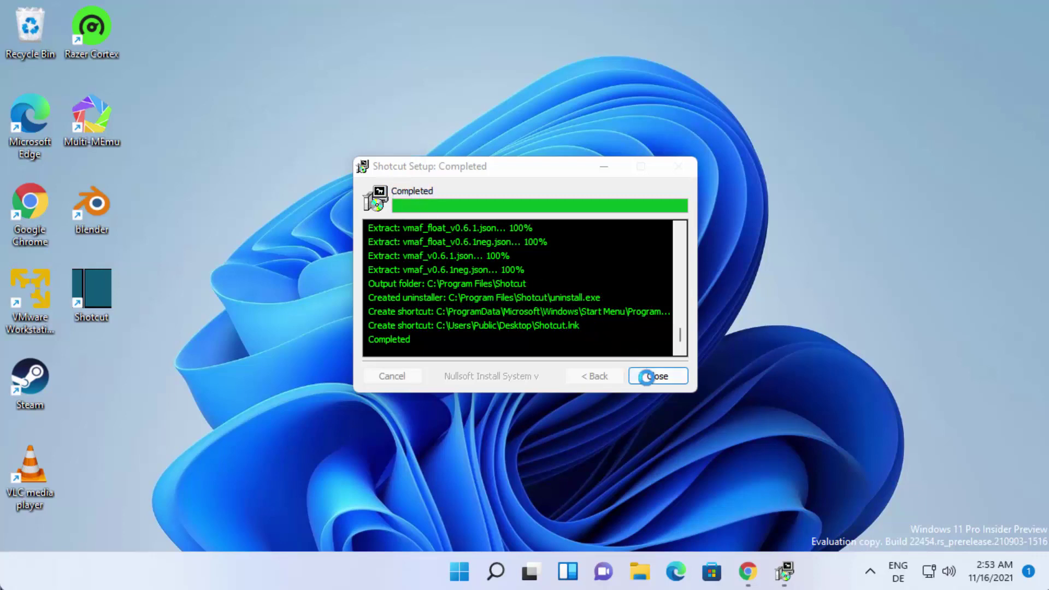
left_click(650, 377)
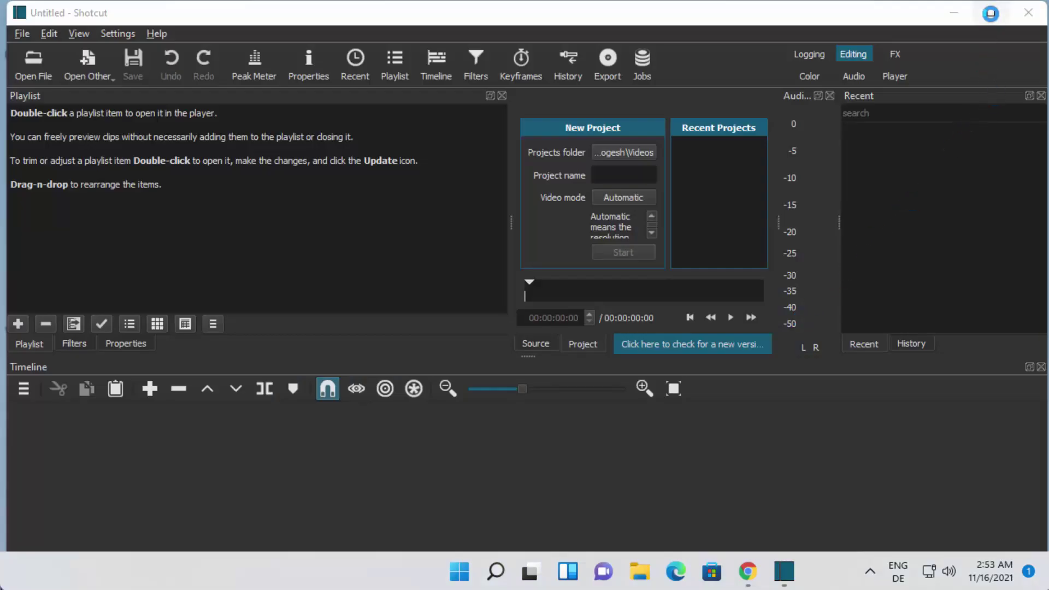
Maximize Shotcut and open sample.mp4 from the Videos folder in the source player
left_click(991, 12)
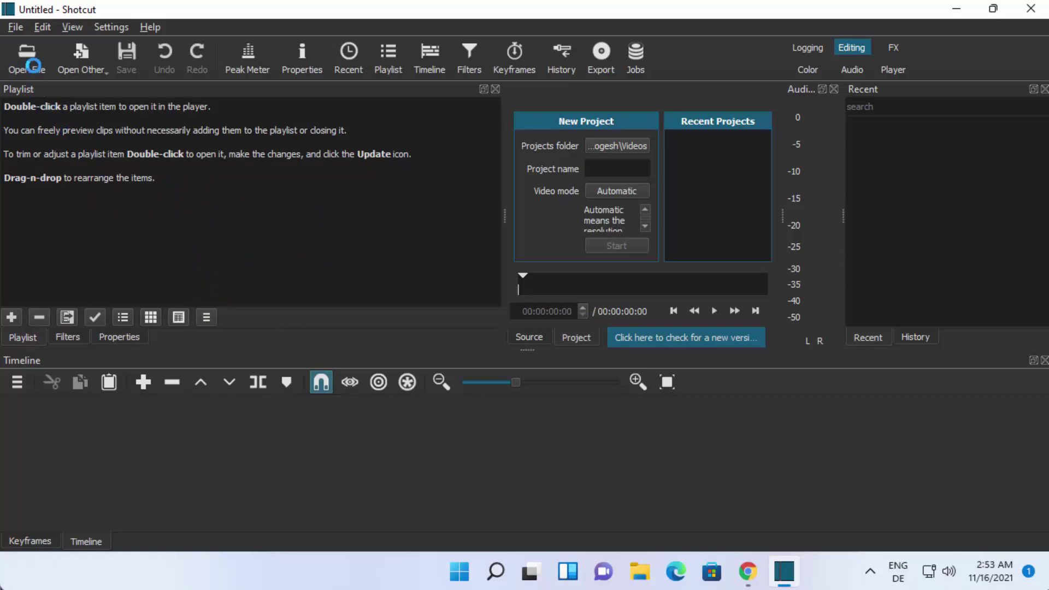
left_click(22, 64)
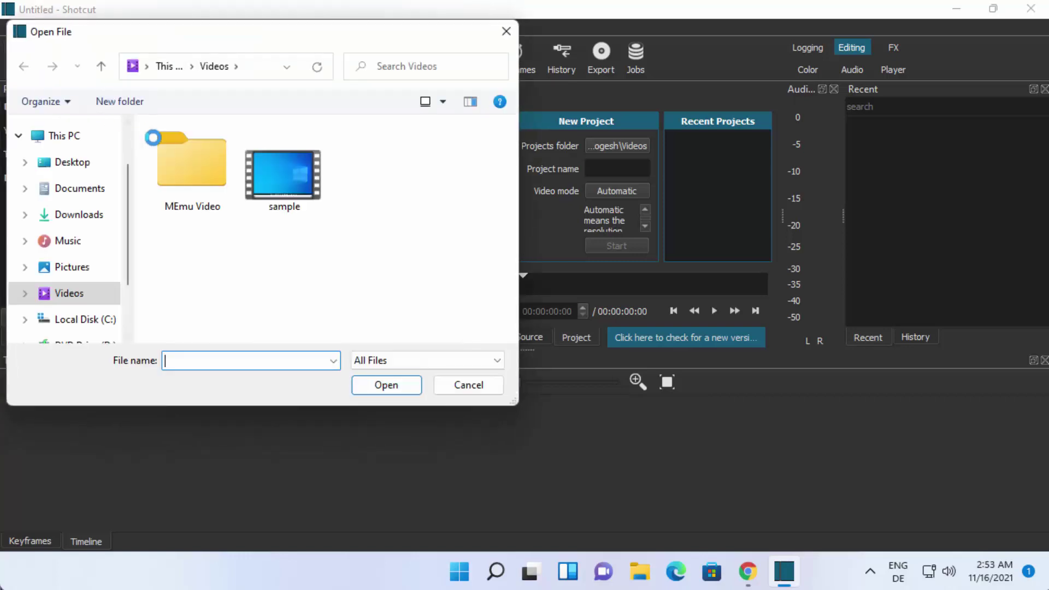
left_click_drag(311, 42, 481, 74)
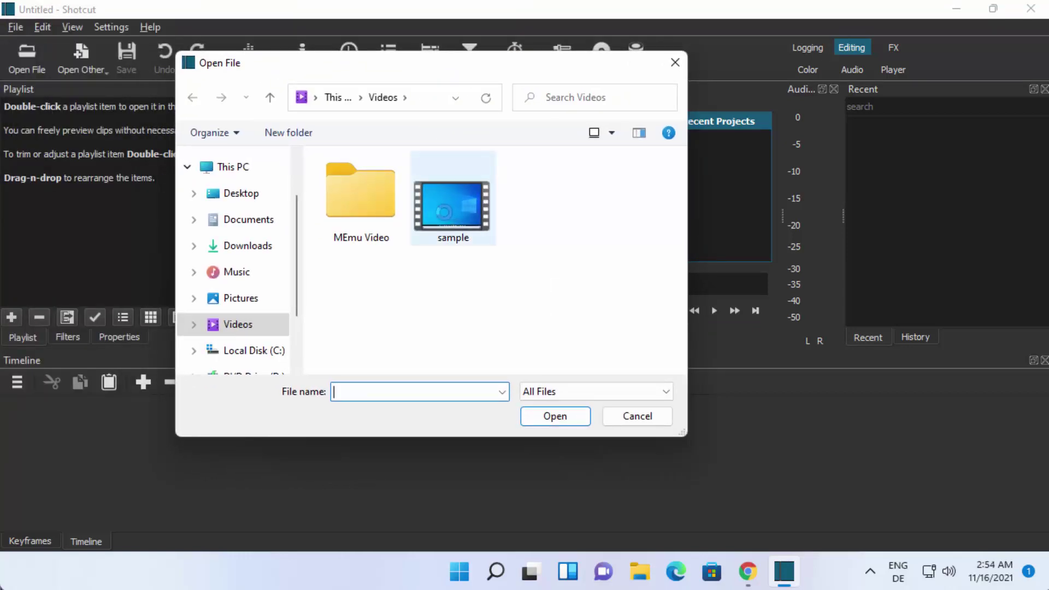
left_click(446, 203)
left_click(555, 416)
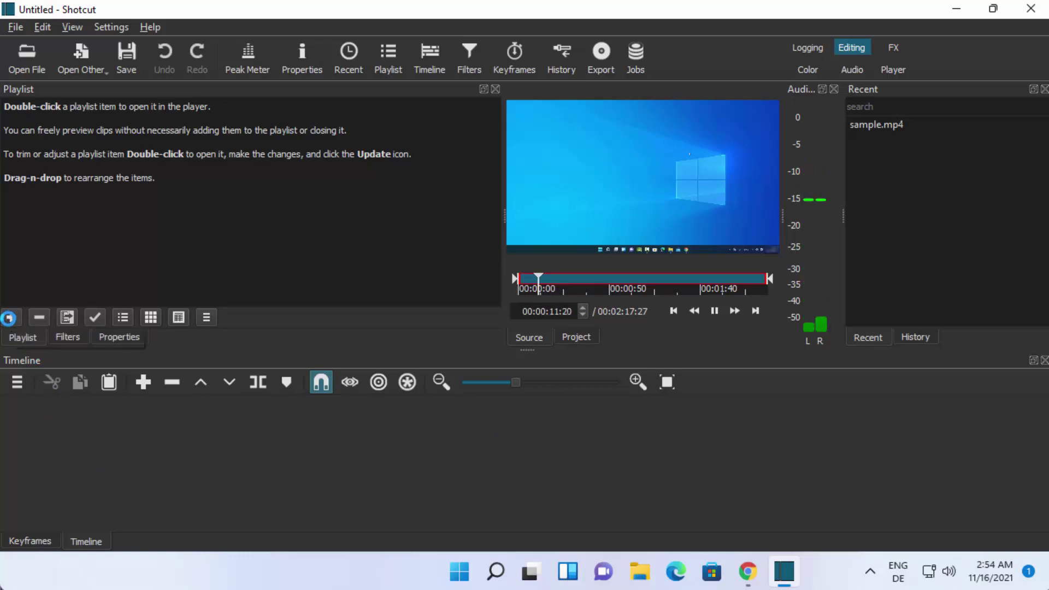
Add sample.mp4 to the playlist and append it to the timeline
left_click(8, 317)
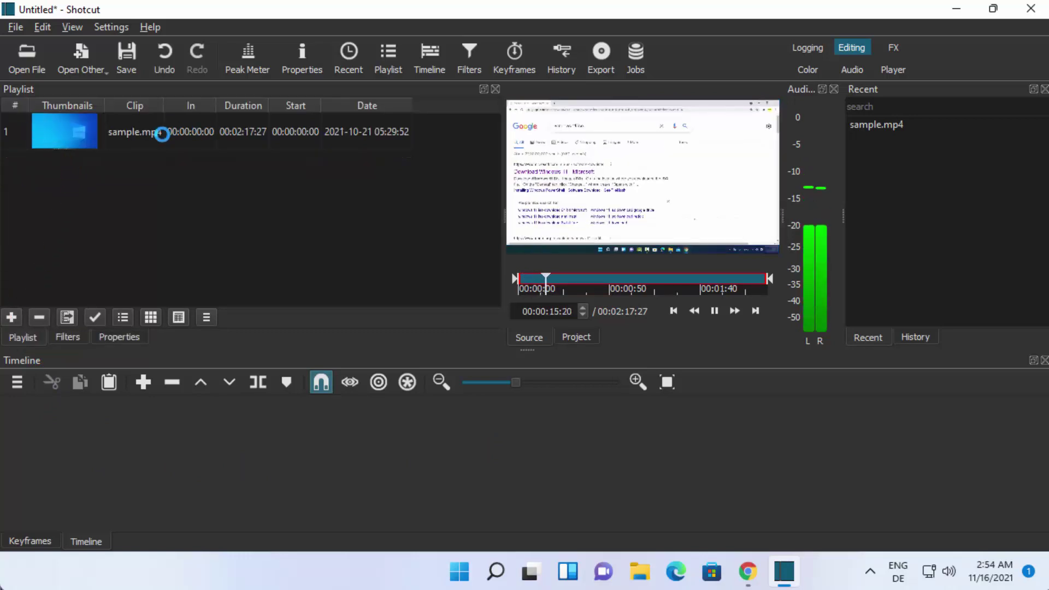
left_click(65, 135)
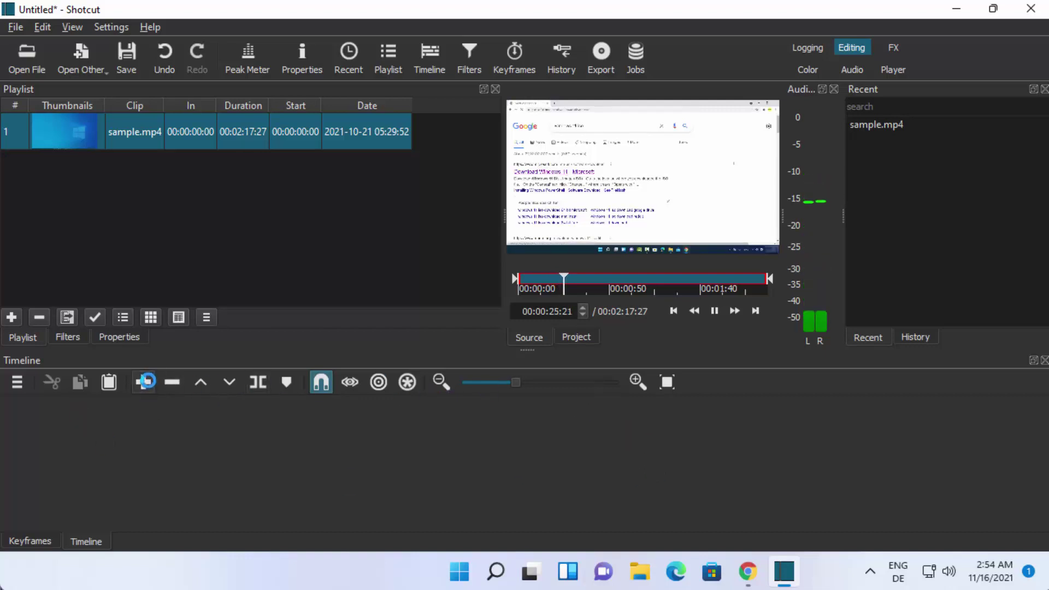
left_click(143, 382)
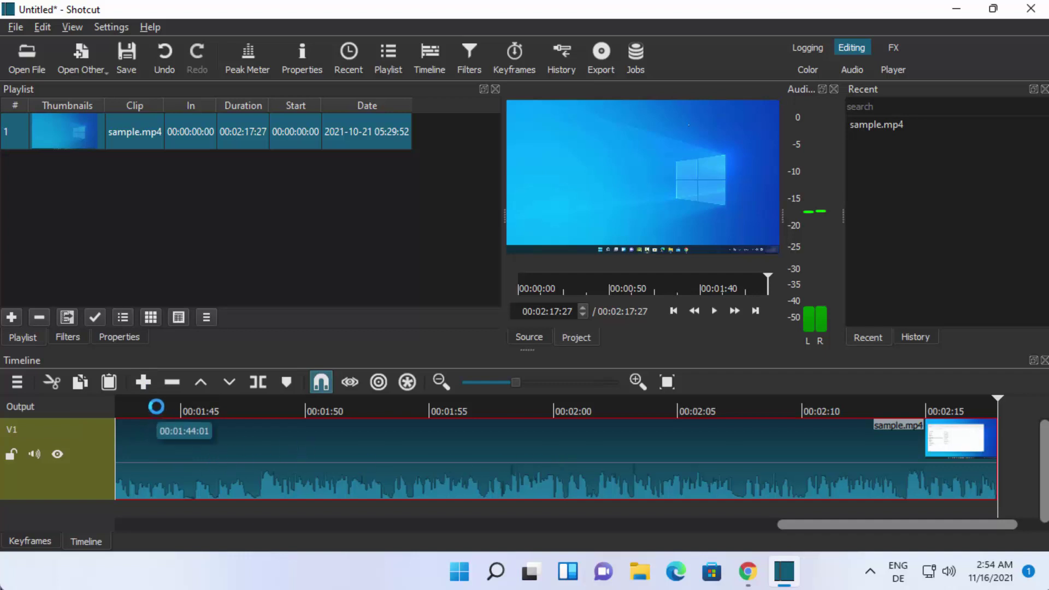
Split the timeline clip at 00:01:44:01 and select the first piece
left_click(156, 407)
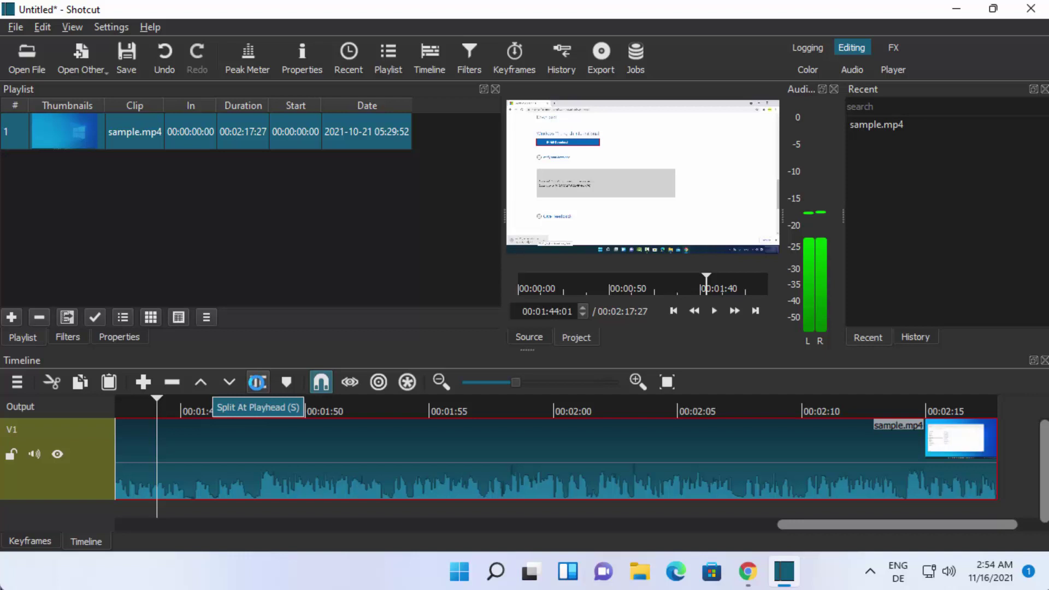
left_click(257, 382)
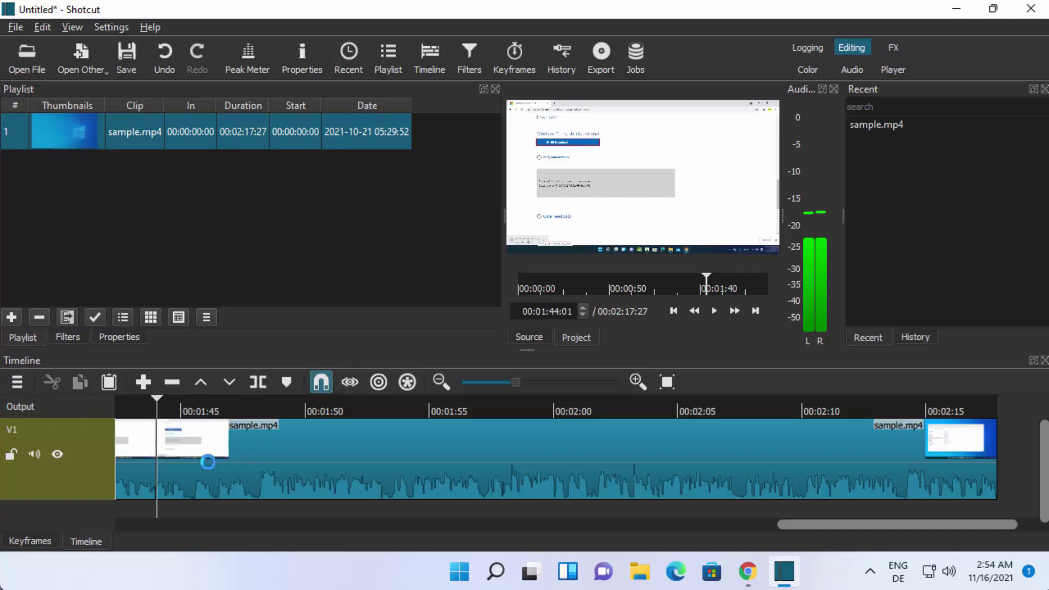
left_click(135, 458)
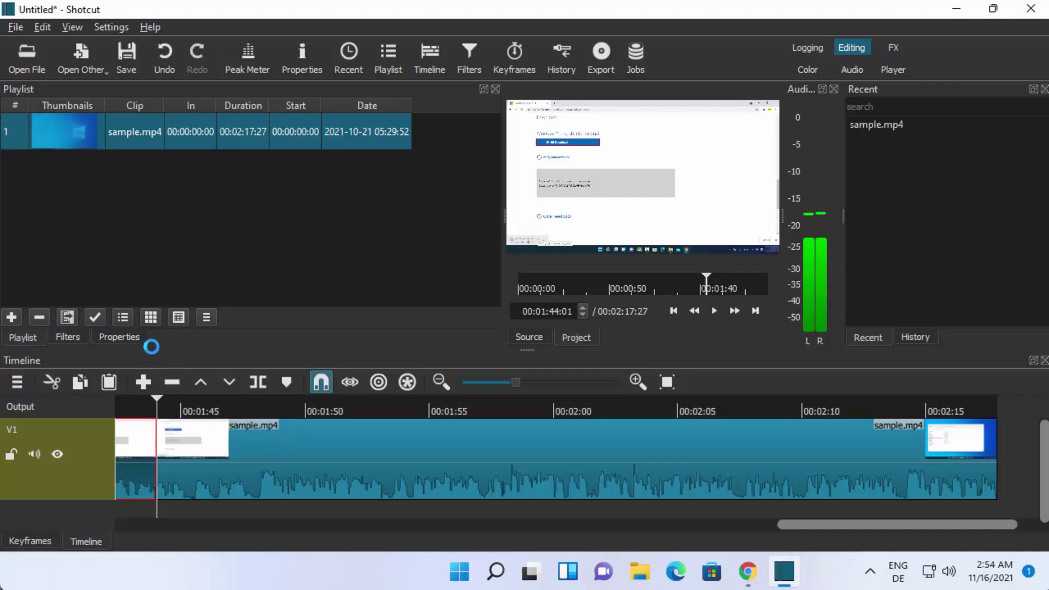
Select the H.264 High Profile export preset, confirm mp4 format under Advanced, and choose Export File
left_click(600, 62)
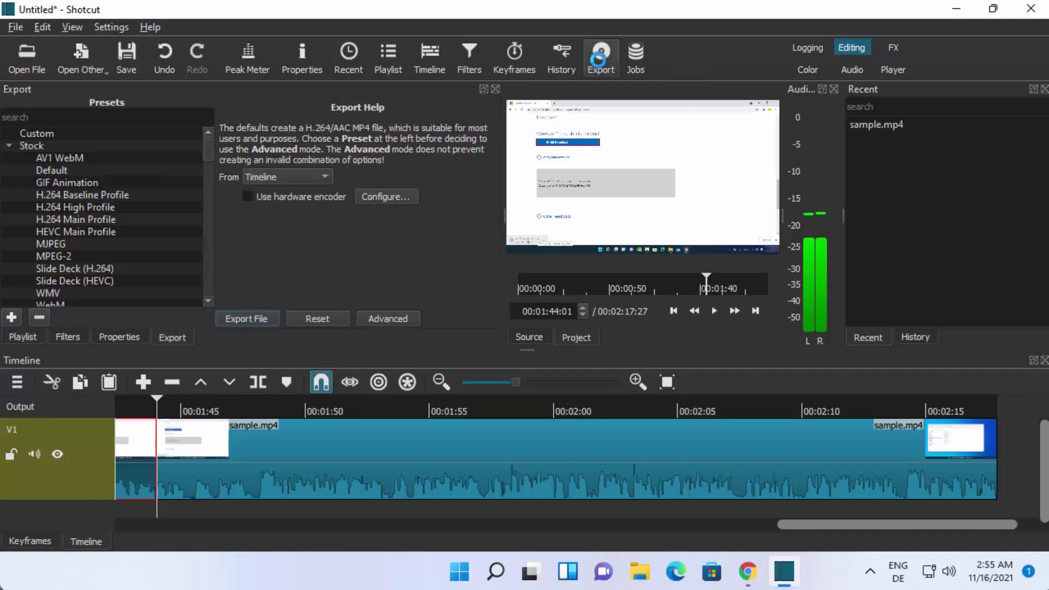
left_click(76, 207)
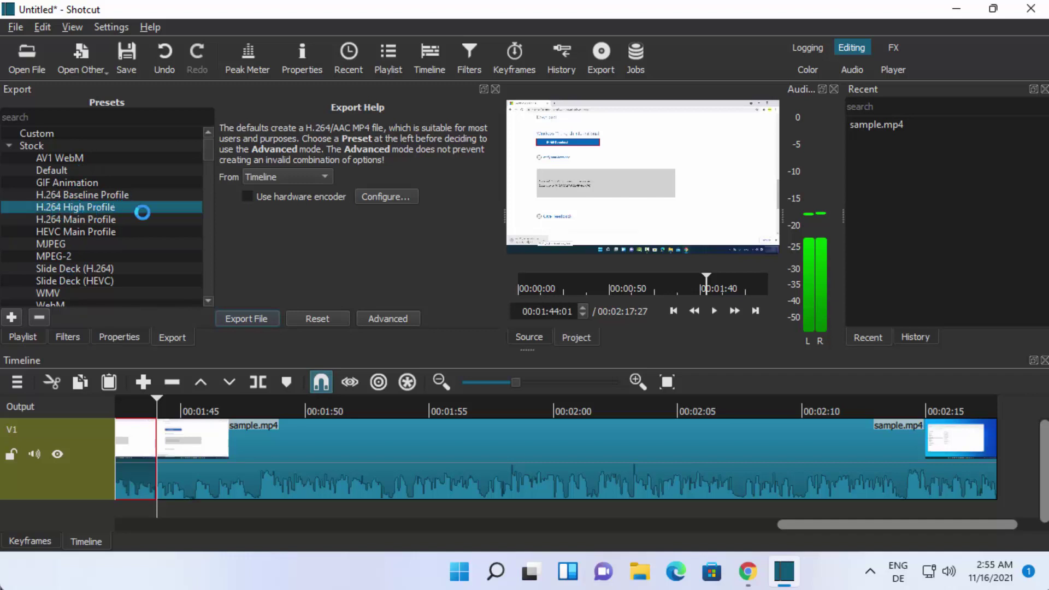
left_click(377, 317)
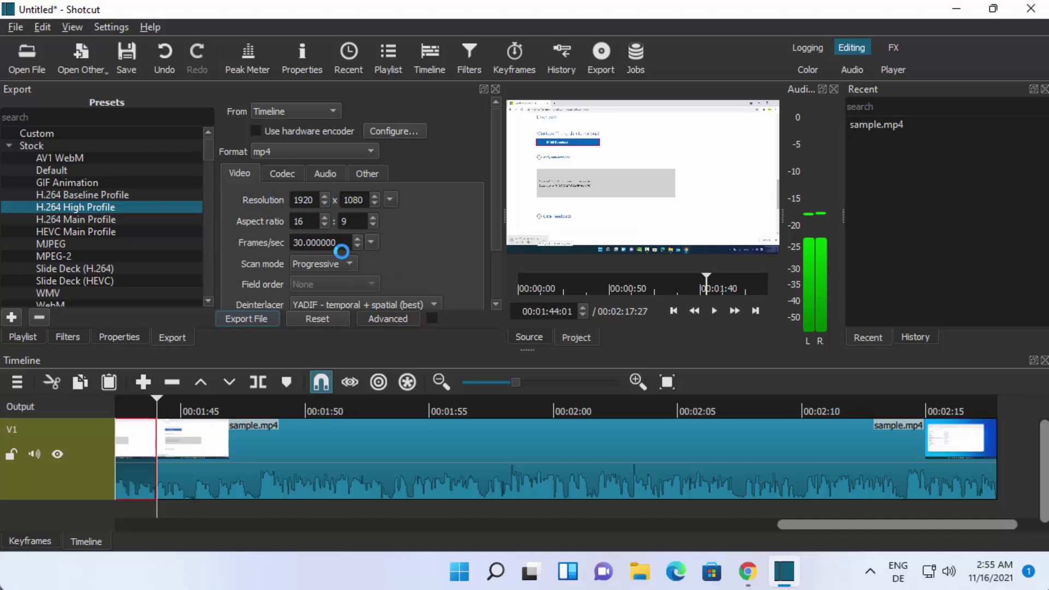
left_click(297, 150)
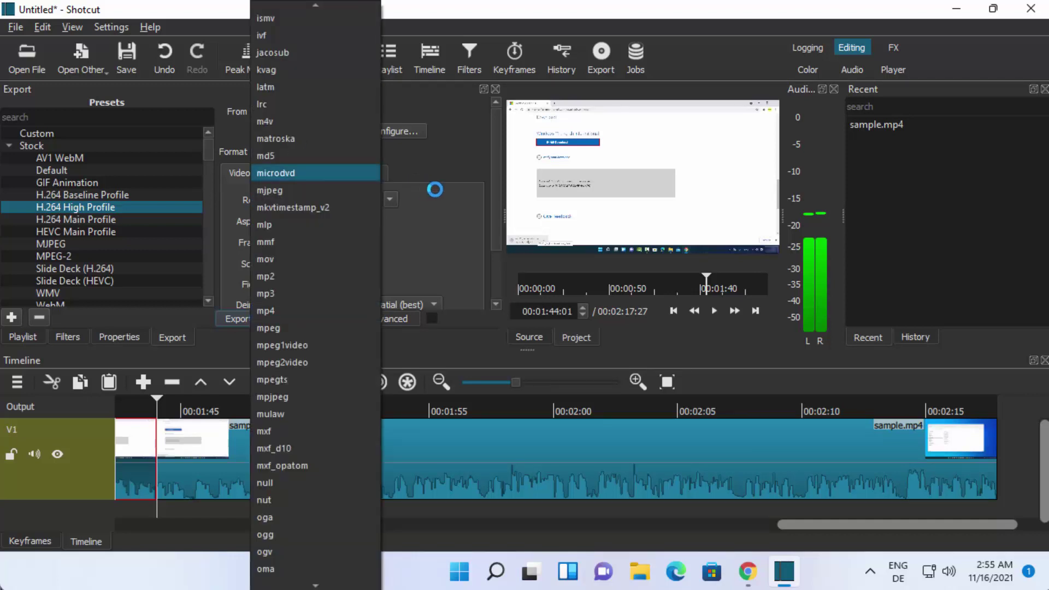
left_click(439, 162)
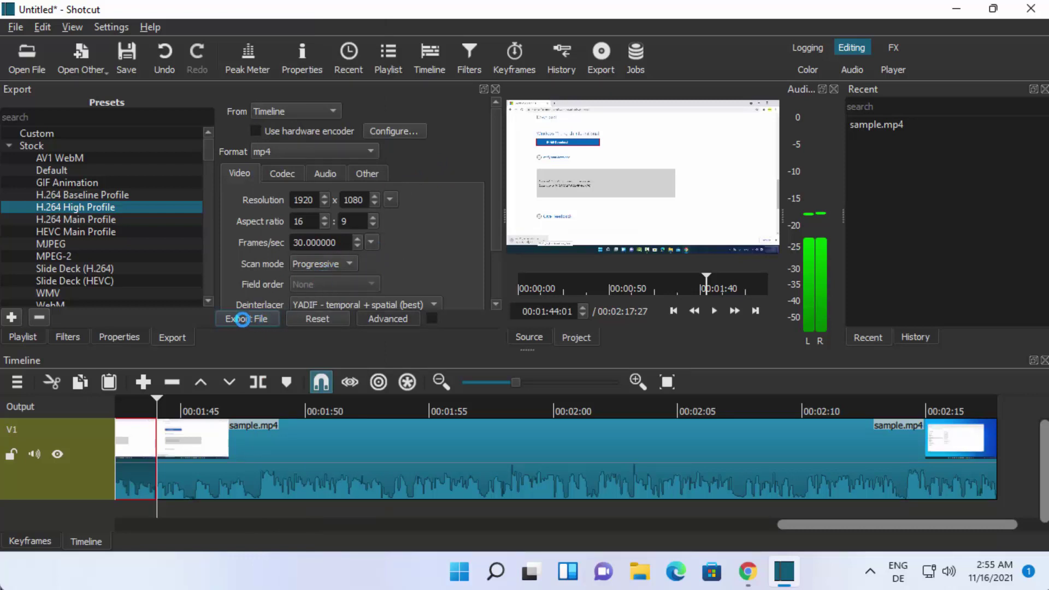
left_click(242, 320)
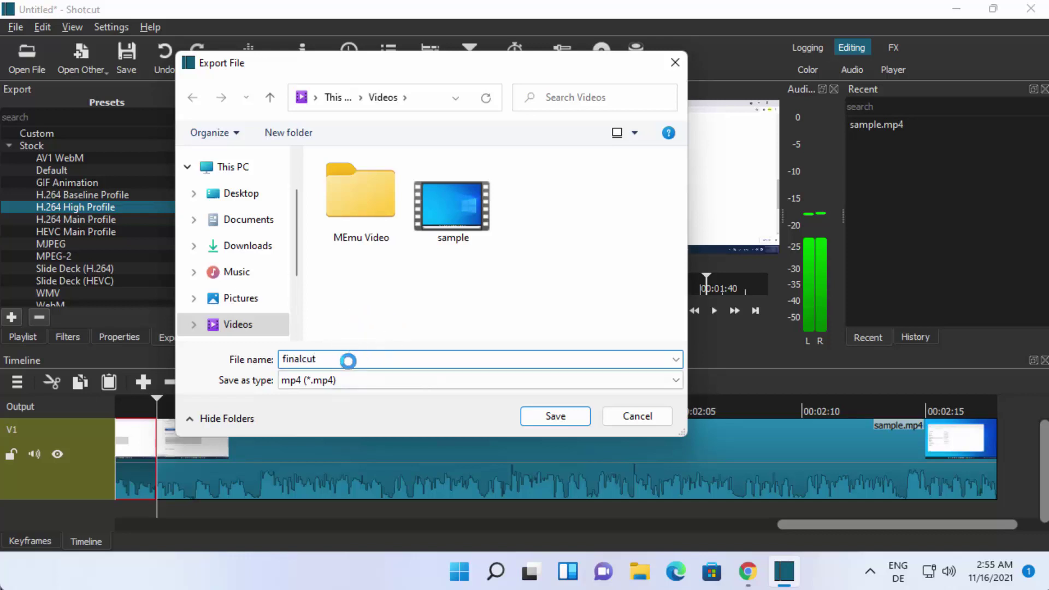
Save the export as finalcut.mp4 in Videos, starting the export job
left_click(536, 415)
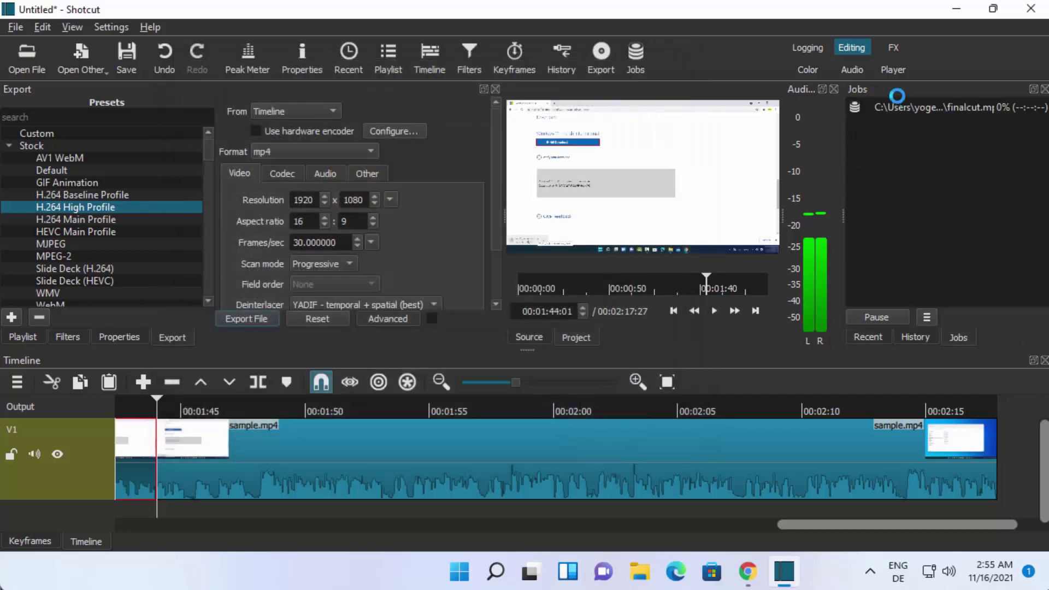